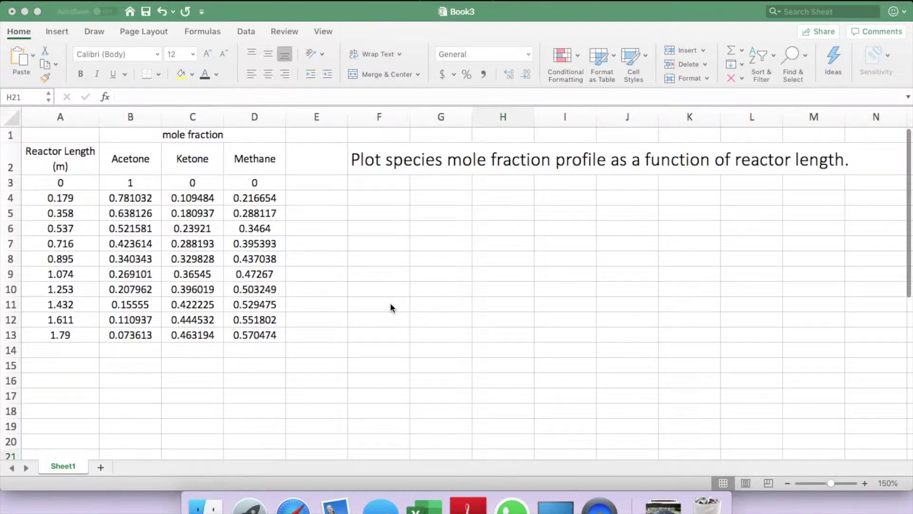
{"action": "scroll", "coordinate": [389, 308], "scroll_direction": "right", "scroll_amount": 2}
{"action": "scroll", "coordinate": [391, 307], "scroll_direction": "left", "scroll_amount": 2}
Step: Chart A3:B13 (reactor length vs acetone) as a scatter with smooth lines and markers
{"action": "left_click", "coordinate": [60, 183]}
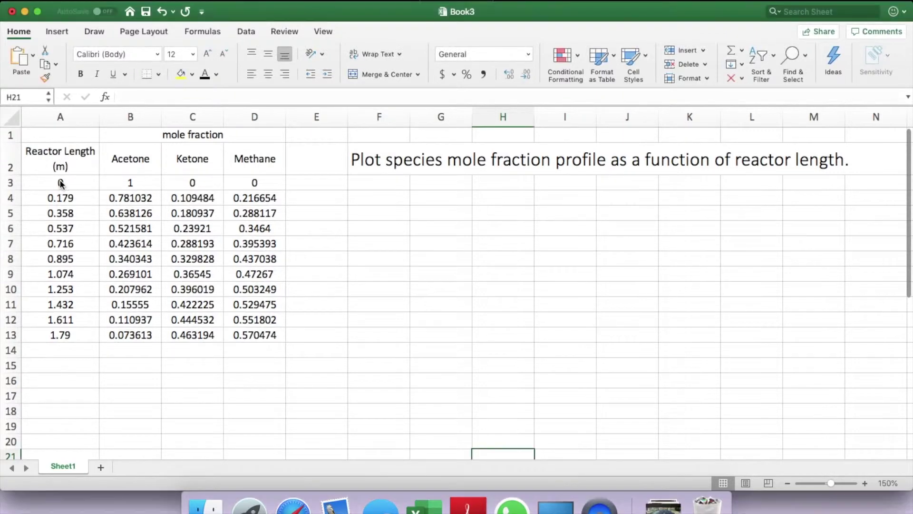
{"action": "left_click_drag", "start_coordinate": [69, 179], "coordinate": [135, 335]}
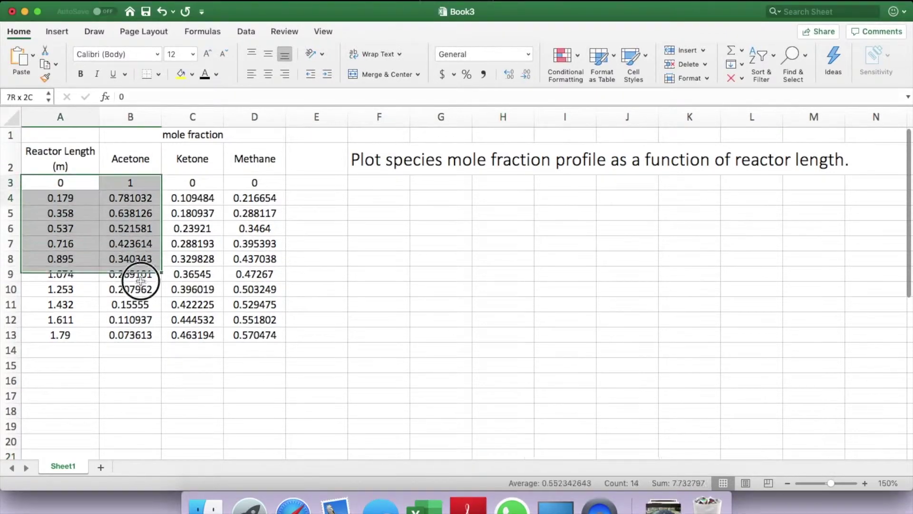
{"action": "left_click", "coordinate": [56, 32]}
{"action": "left_click", "coordinate": [433, 73]}
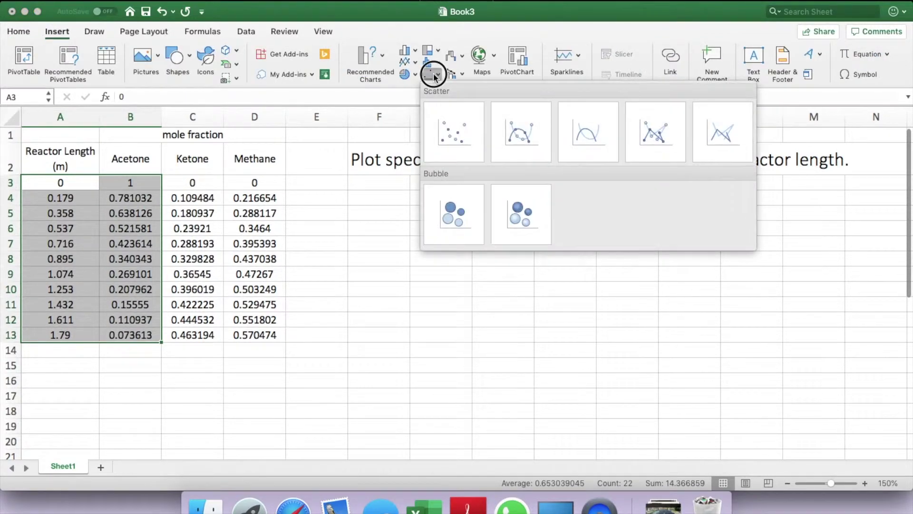
{"action": "left_click", "coordinate": [523, 128]}
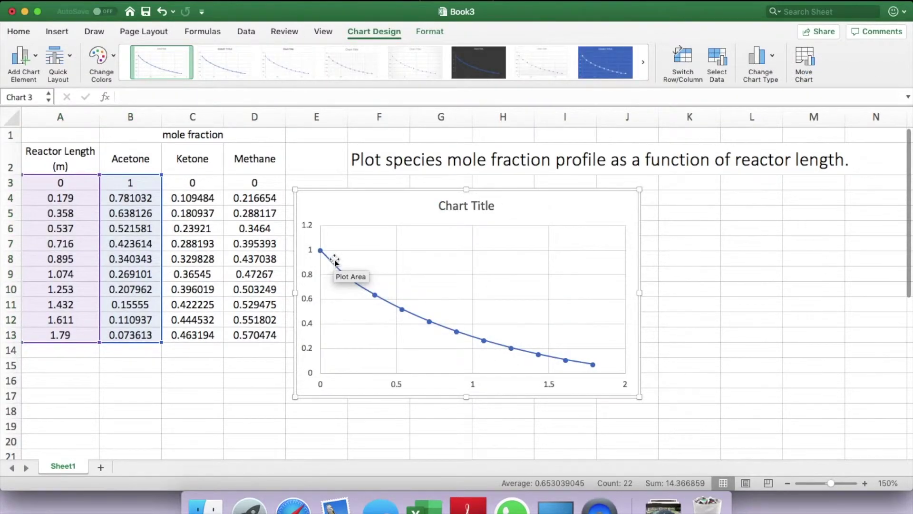
{"action": "double_click", "coordinate": [476, 209]}
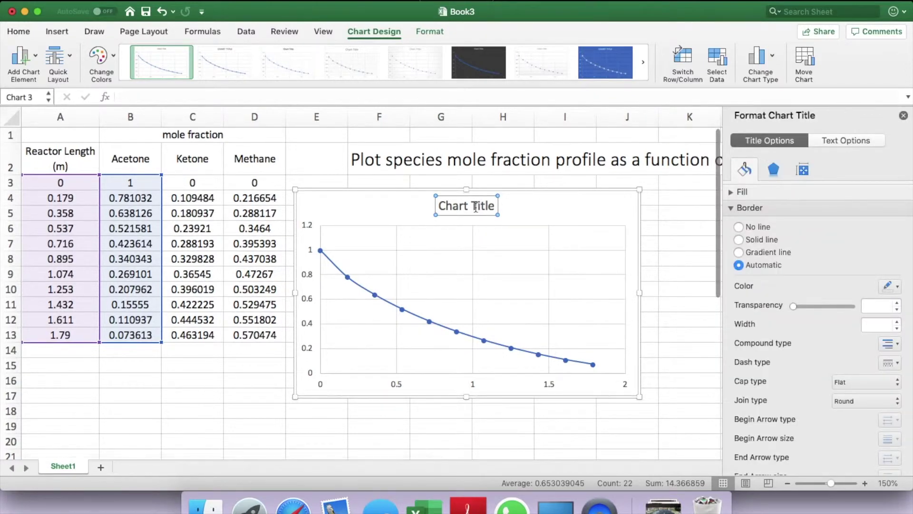
Step: Replace the placeholder chart title with 'Mole fraction vs reactor length'
{"action": "triple_click", "coordinate": [477, 206]}
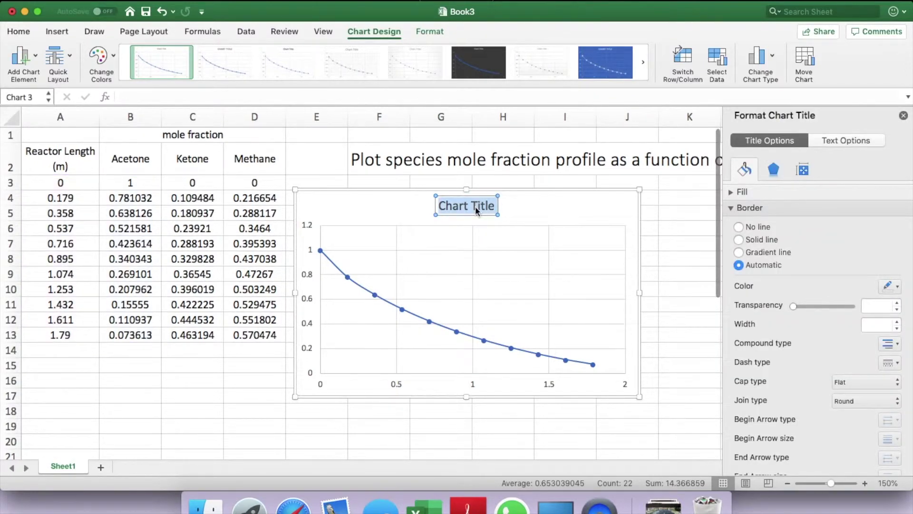
{"action": "type", "text": "Mol"}
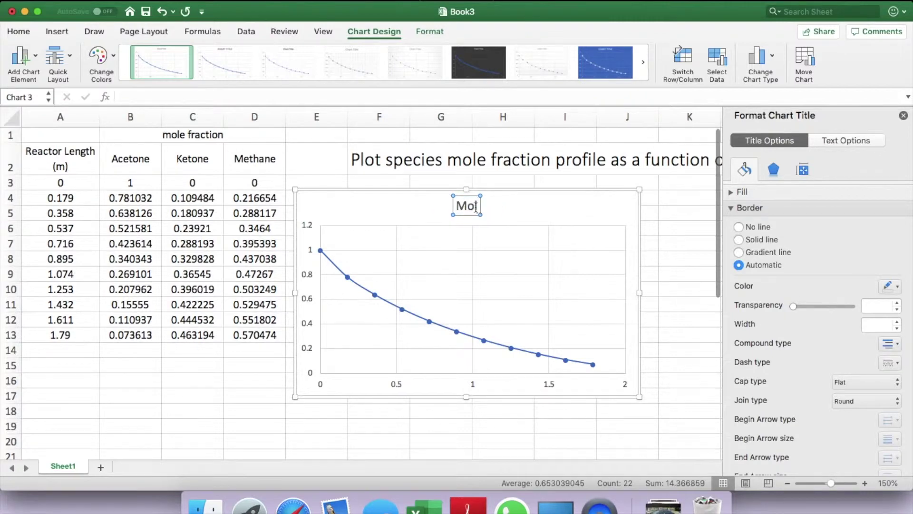
{"action": "type", "text": "e fraction"}
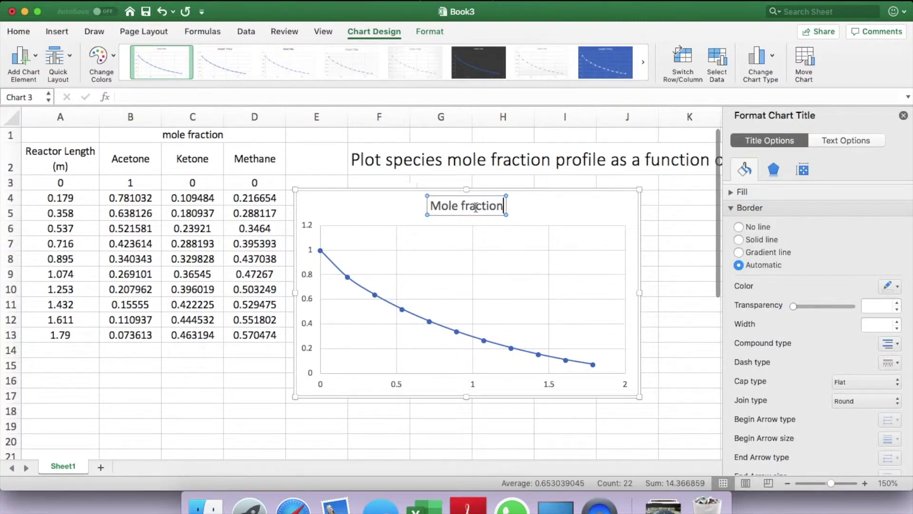
{"action": "type", "text": " vs reactor"}
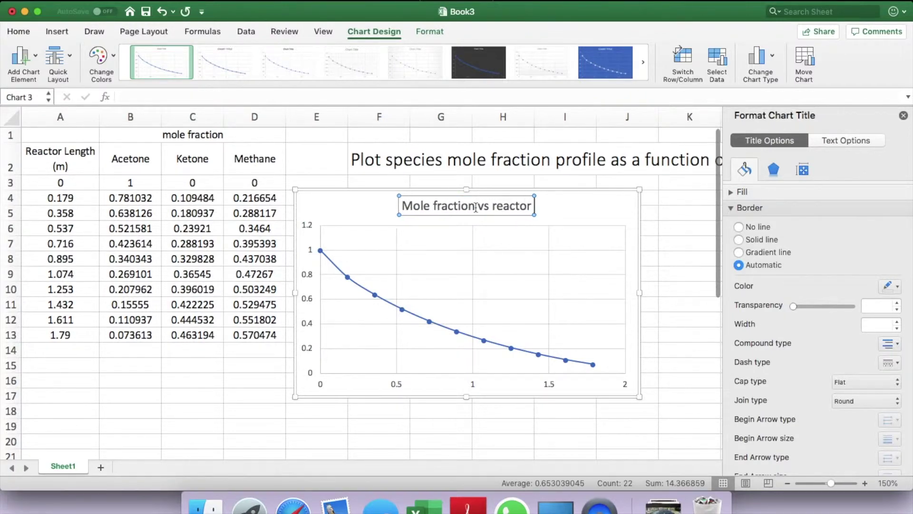
{"action": "type", "text": " length"}
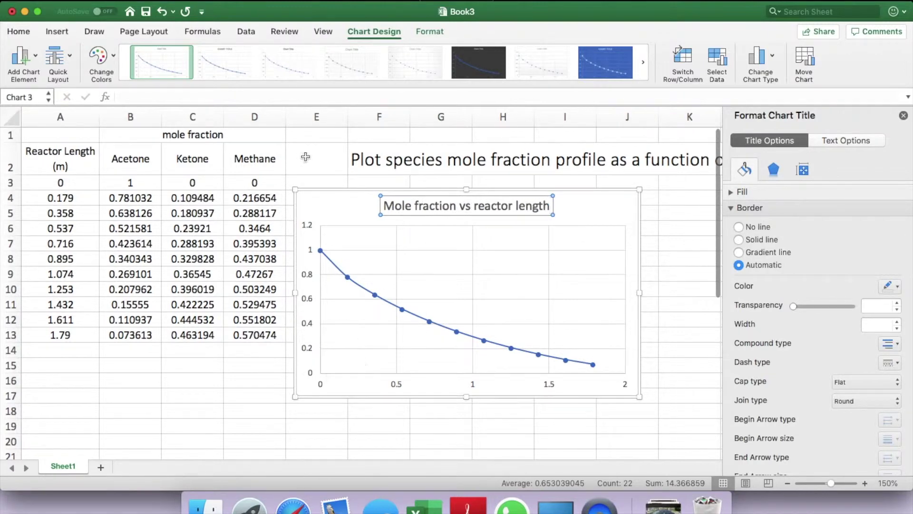
{"action": "left_click", "coordinate": [325, 209]}
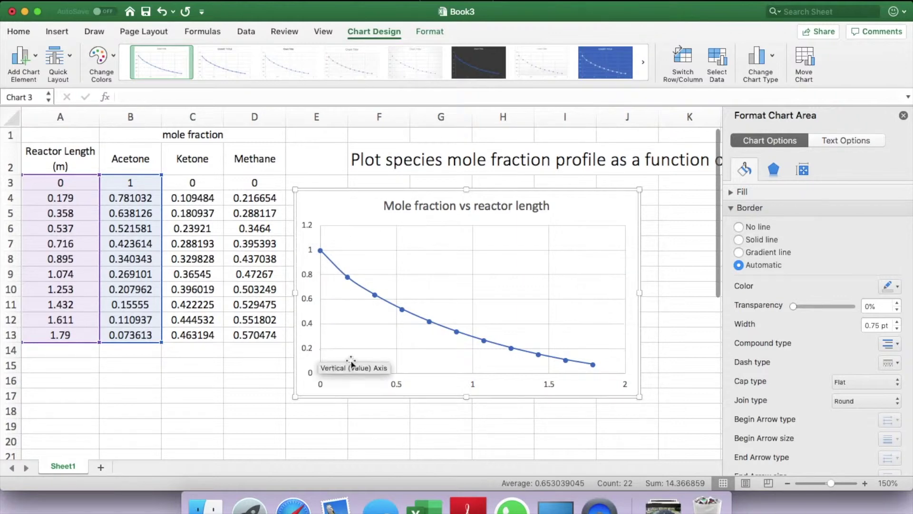
{"action": "left_click", "coordinate": [31, 59]}
{"action": "mouse_move", "coordinate": [47, 77]}
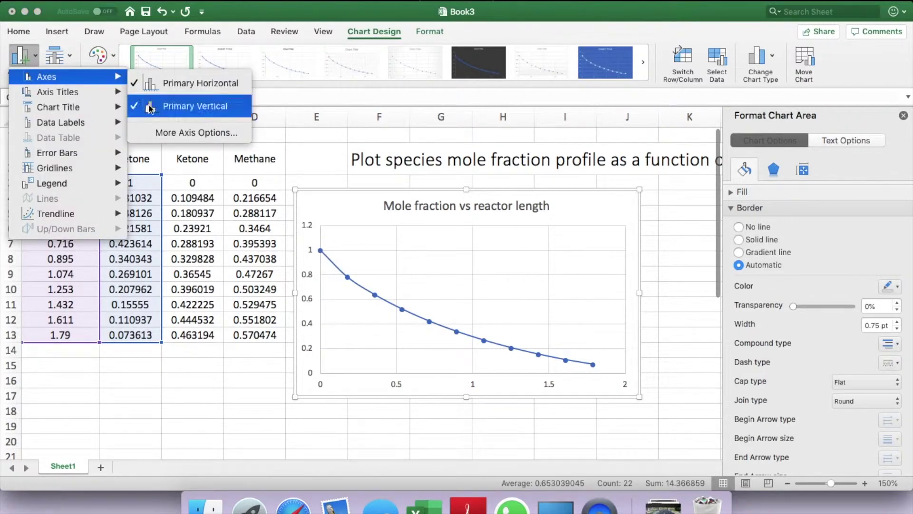
Step: Add axis titles and set the horizontal one to 'Reactor Length (m)'
{"action": "left_click", "coordinate": [160, 132]}
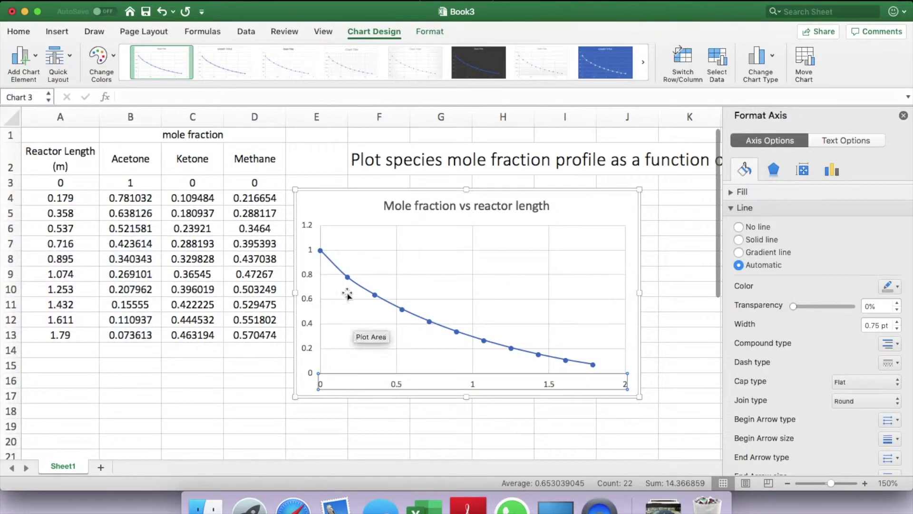
{"action": "left_click", "coordinate": [33, 58]}
{"action": "mouse_move", "coordinate": [58, 92]}
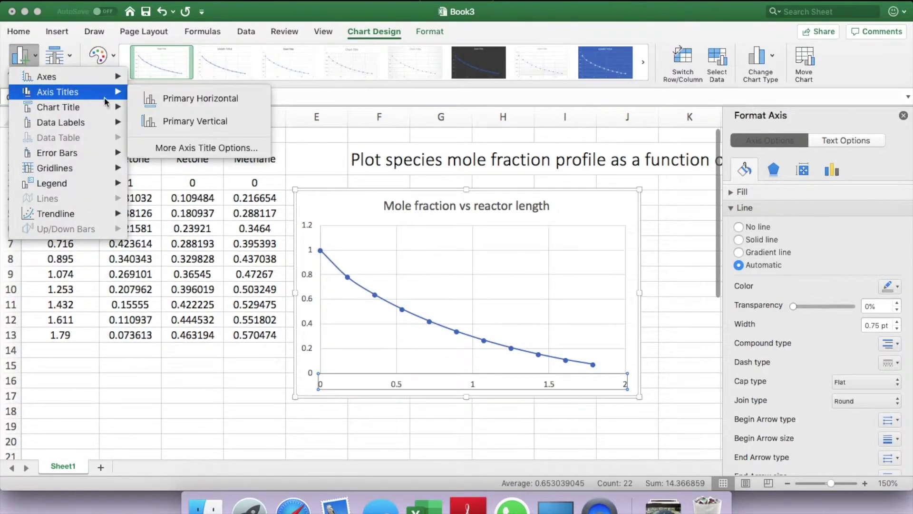
{"action": "left_click", "coordinate": [175, 147]}
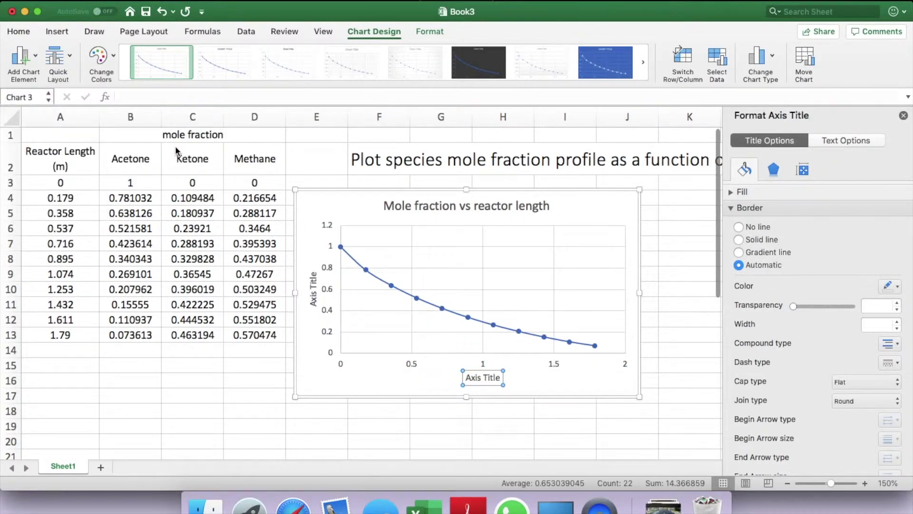
{"action": "triple_click", "coordinate": [494, 377]}
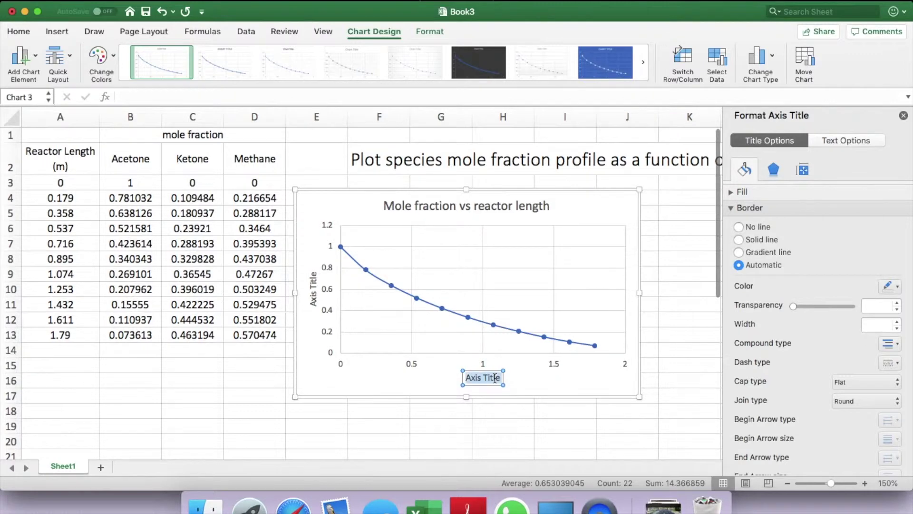
{"action": "type", "text": "Reac"}
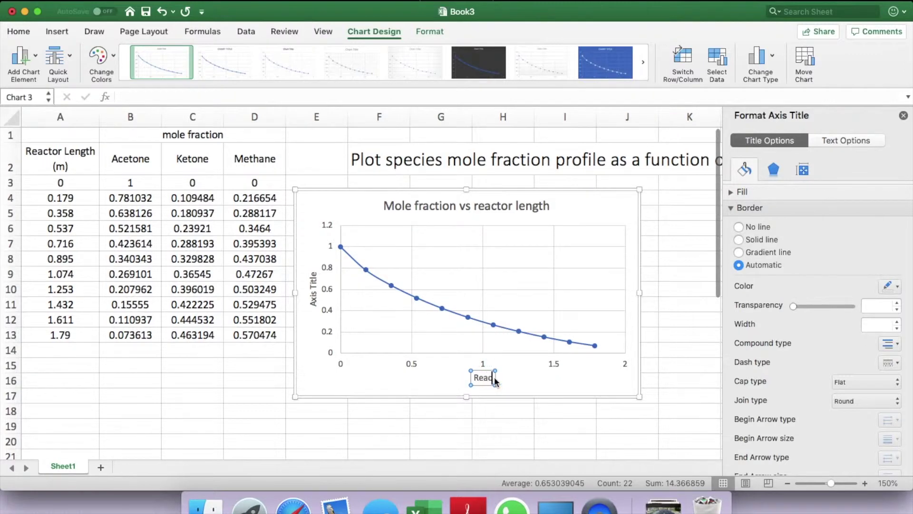
{"action": "type", "text": "tor Length"}
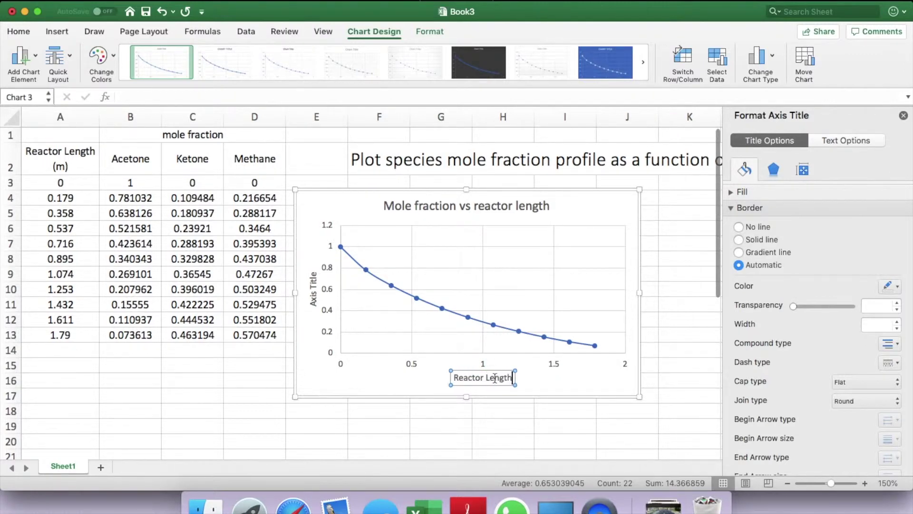
{"action": "left_click", "coordinate": [903, 115]}
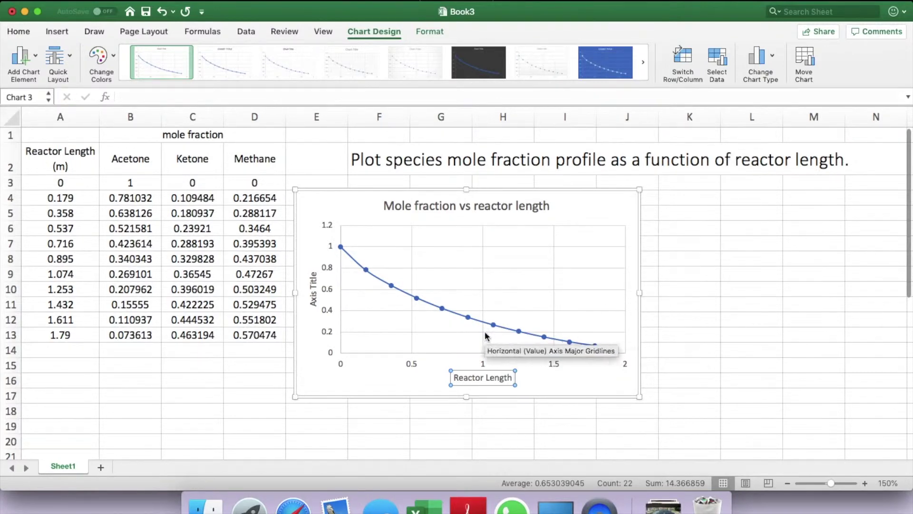
{"action": "type", "text": " (m)"}
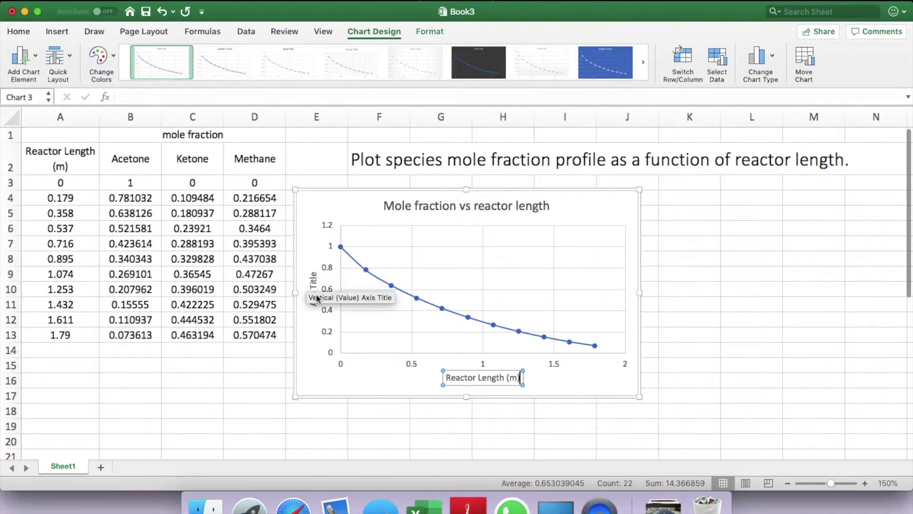
Step: Replace the vertical axis title placeholder with 'Mole Fraction'
{"action": "double_click", "coordinate": [312, 286]}
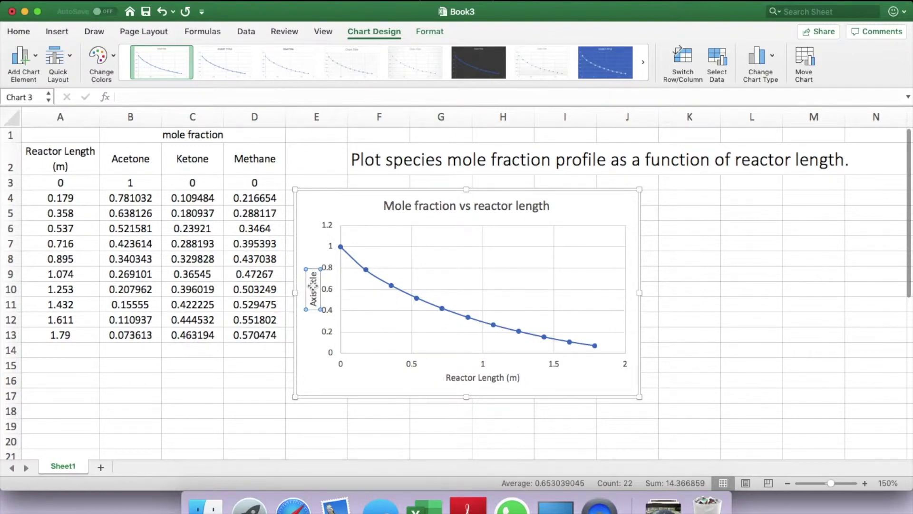
{"action": "left_click_drag", "start_coordinate": [313, 286], "coordinate": [313, 303]}
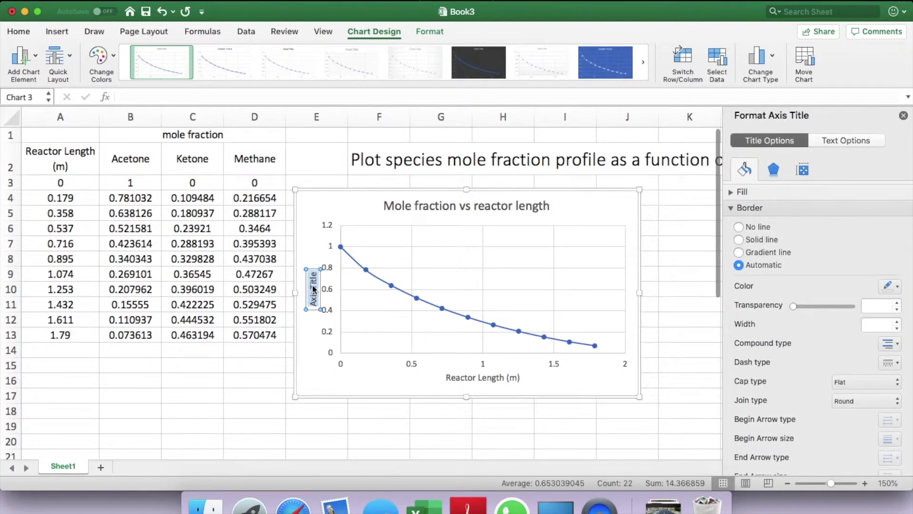
{"action": "key", "text": "BackSpace"}
{"action": "type", "text": "Mole f"}
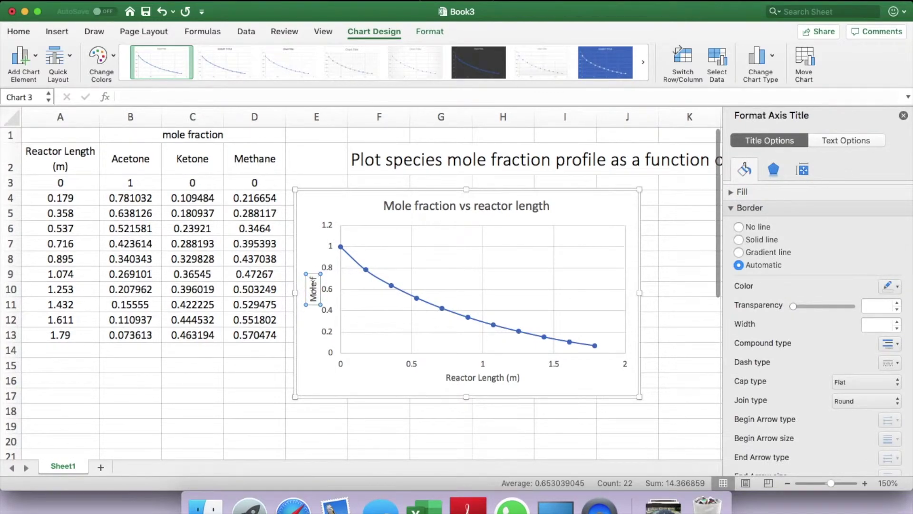
{"action": "key", "text": "BackSpace"}
{"action": "type", "text": "Fra"}
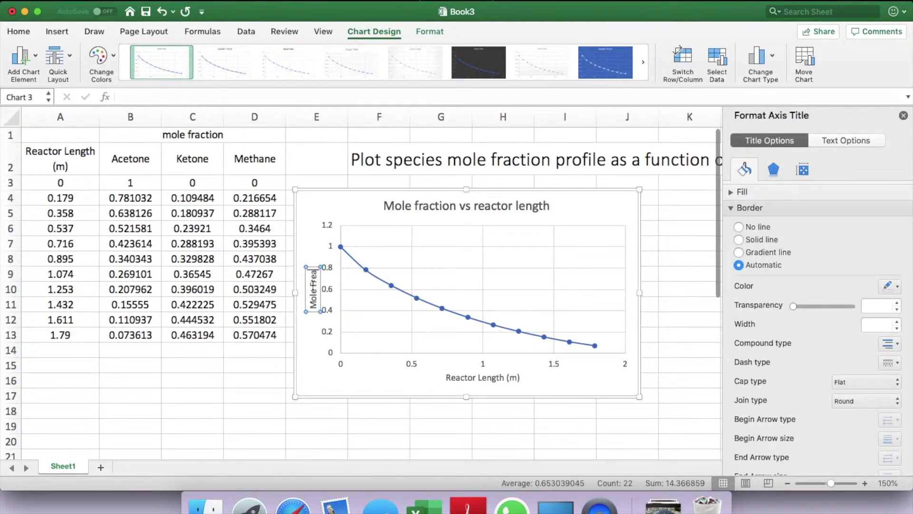
{"action": "type", "text": "ction"}
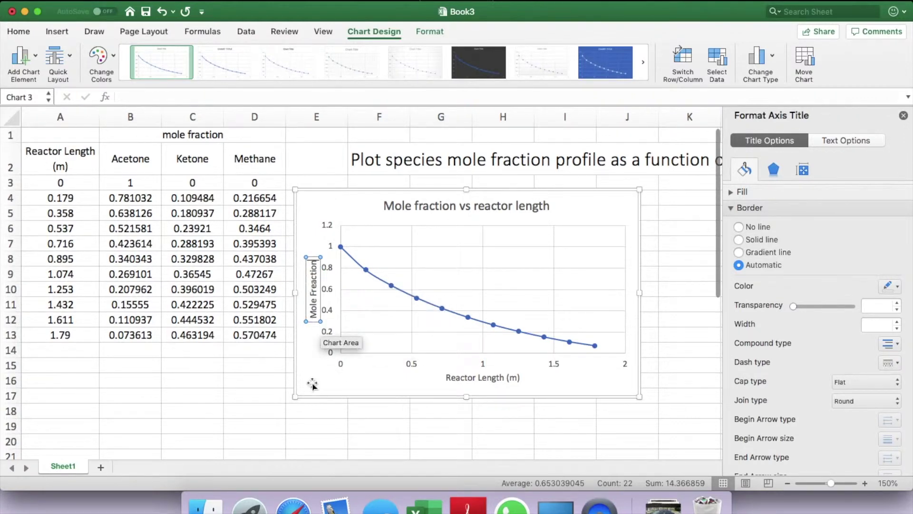
{"action": "left_click", "coordinate": [315, 385]}
{"action": "left_click", "coordinate": [400, 292]}
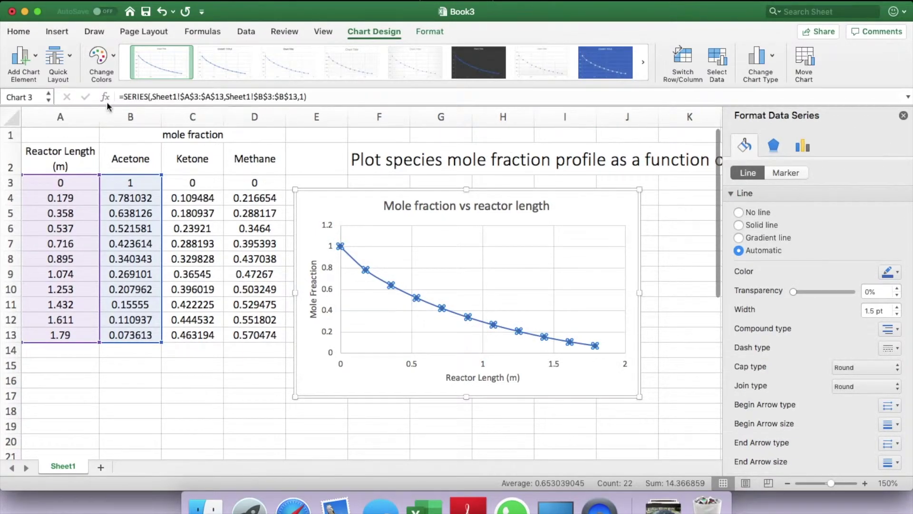
Step: In Select Data Source, name the existing series 'Acetone' and move the dialog aside
{"action": "left_click", "coordinate": [717, 61]}
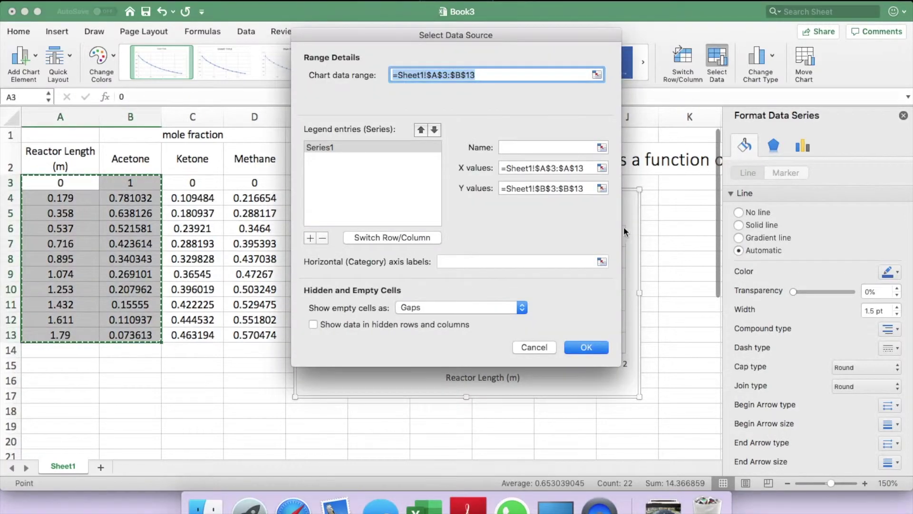
{"action": "left_click", "coordinate": [536, 147]}
{"action": "type", "text": "Ac"}
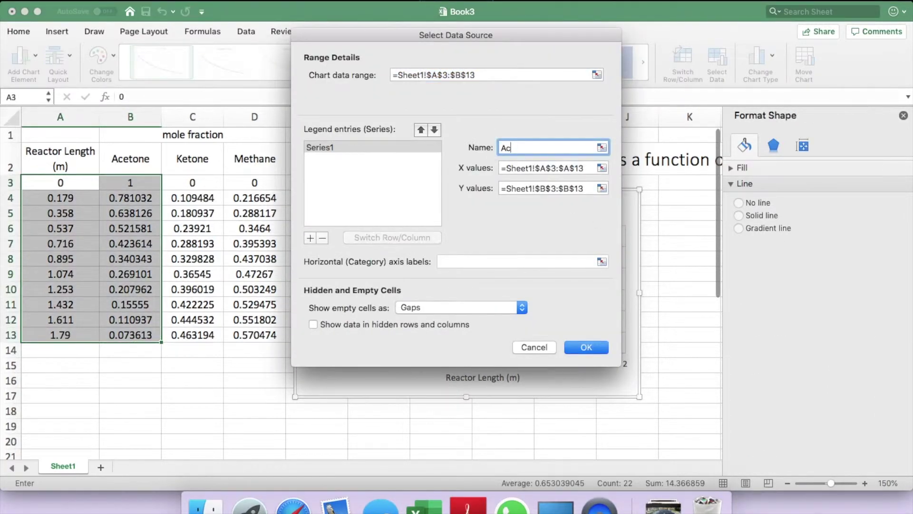
{"action": "type", "text": "etone"}
{"action": "left_click_drag", "start_coordinate": [363, 36], "coordinate": [542, 88]}
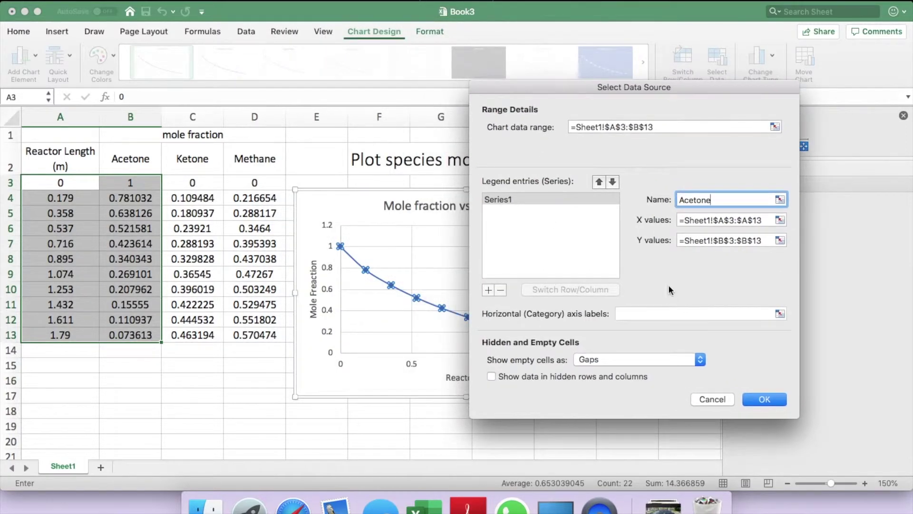
Step: Add a 'Ketone' series with x values A3:A13 and y values C3:C13
{"action": "left_click", "coordinate": [488, 290]}
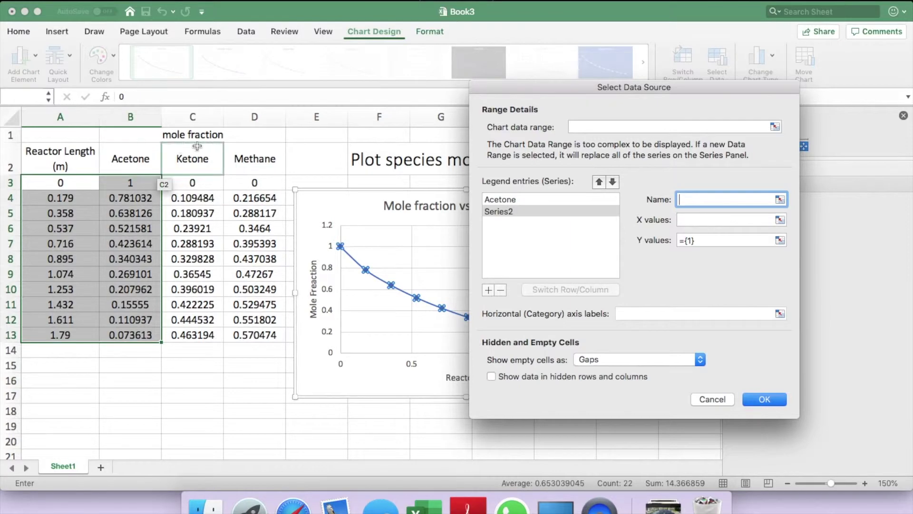
{"action": "type", "text": "Ketone"}
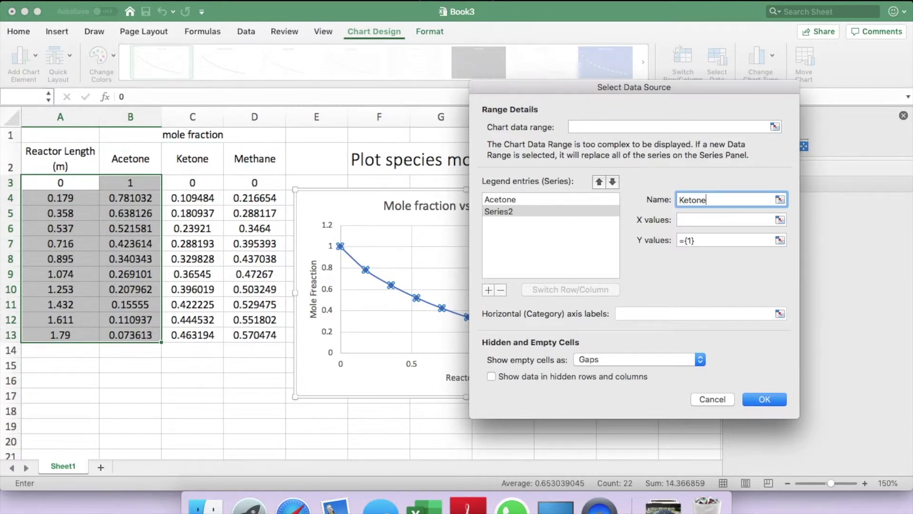
{"action": "left_click", "coordinate": [714, 220]}
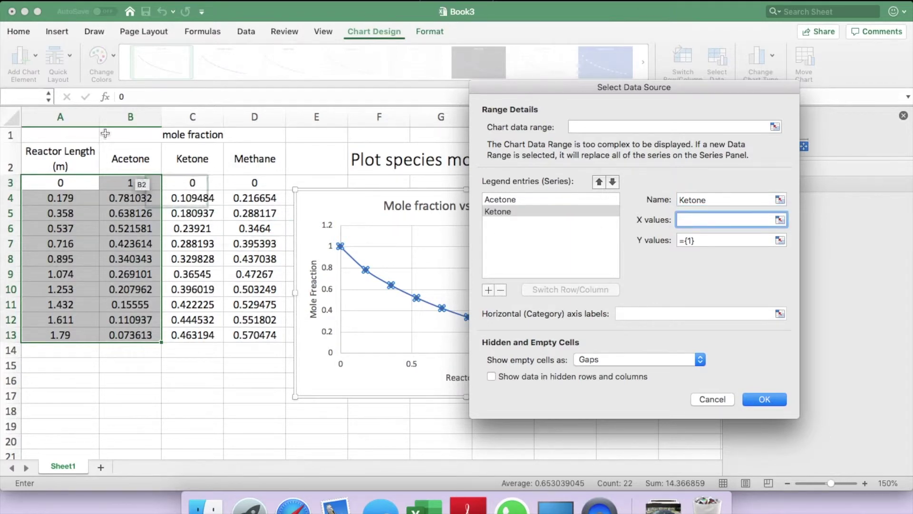
{"action": "left_click_drag", "start_coordinate": [62, 182], "coordinate": [72, 333]}
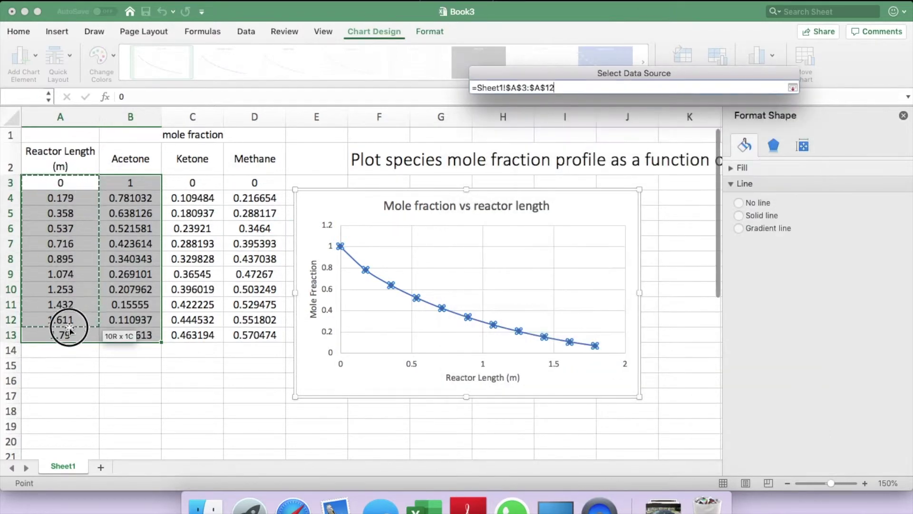
{"action": "left_click", "coordinate": [691, 241]}
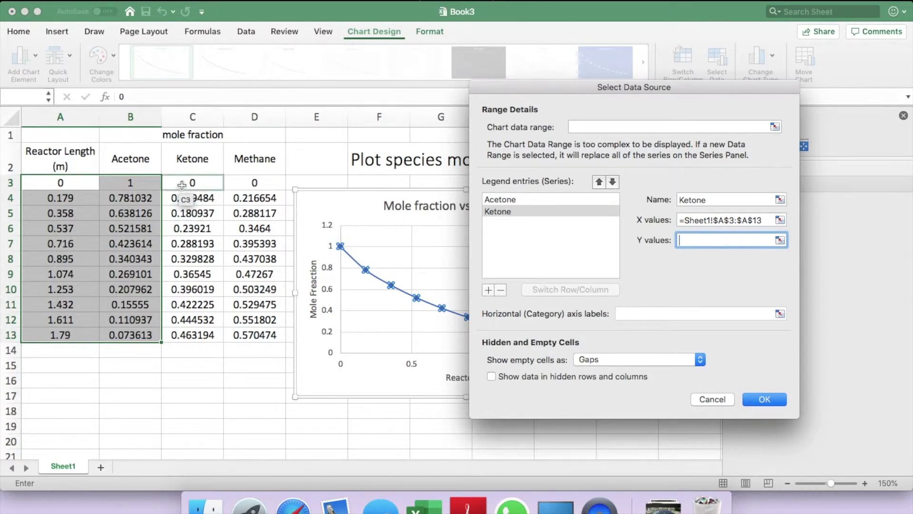
{"action": "left_click_drag", "start_coordinate": [185, 184], "coordinate": [193, 335]}
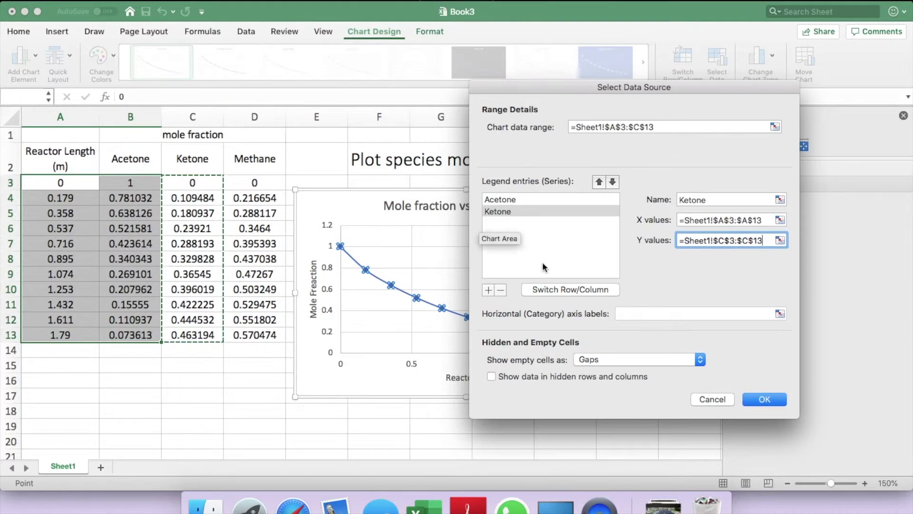
Step: Add a 'Methane' series with x values A3:A13 and y values D3:D13, and confirm all three series
{"action": "left_click", "coordinate": [489, 292]}
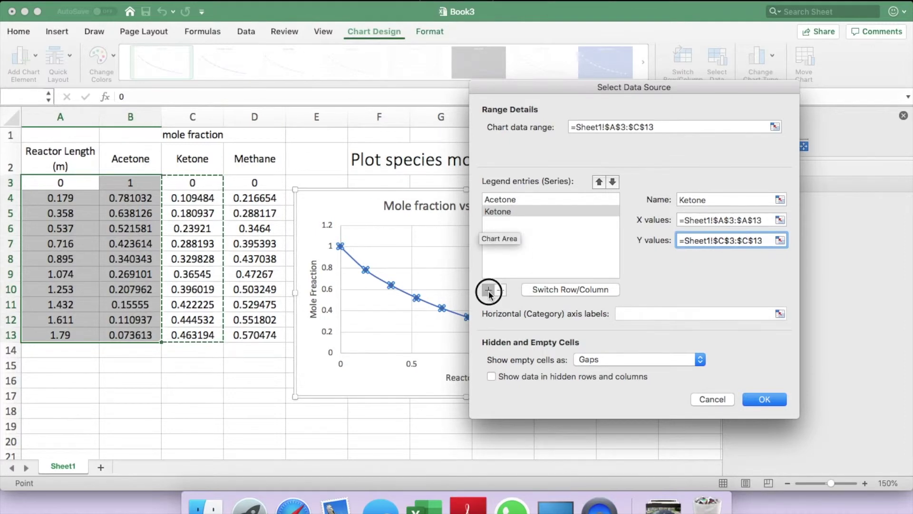
{"action": "left_click", "coordinate": [730, 200]}
{"action": "type", "text": "Methane"}
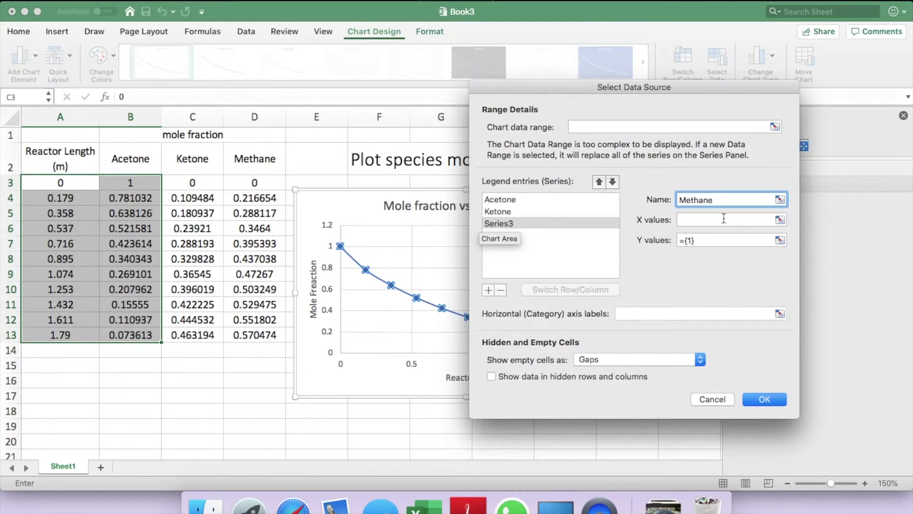
{"action": "left_click", "coordinate": [724, 218]}
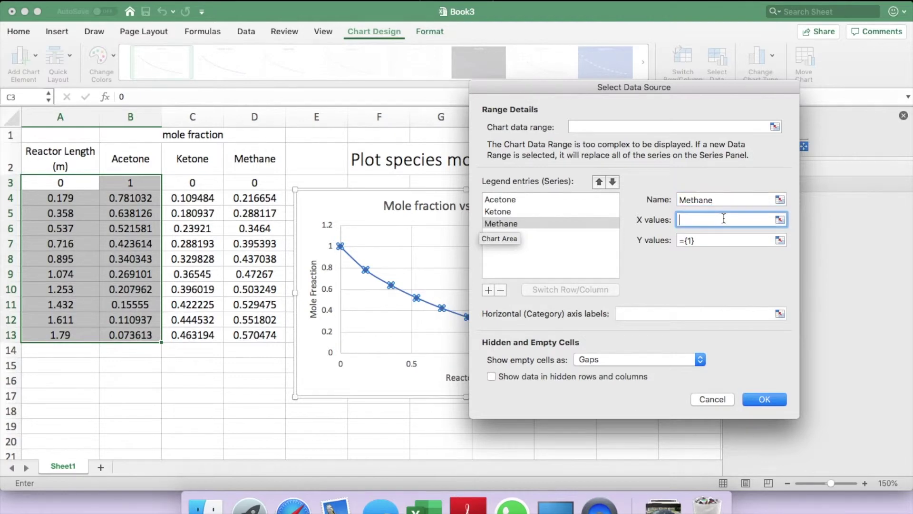
{"action": "left_click_drag", "start_coordinate": [63, 183], "coordinate": [68, 335]}
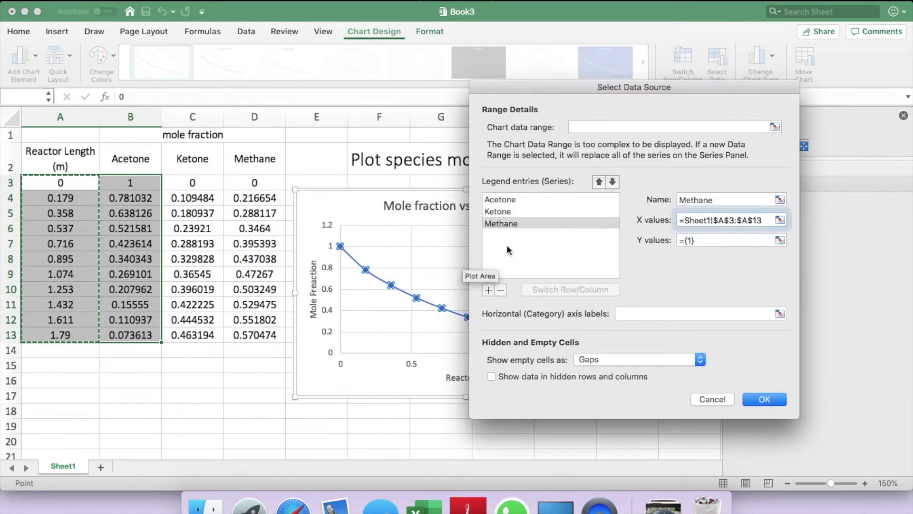
{"action": "left_click", "coordinate": [704, 241]}
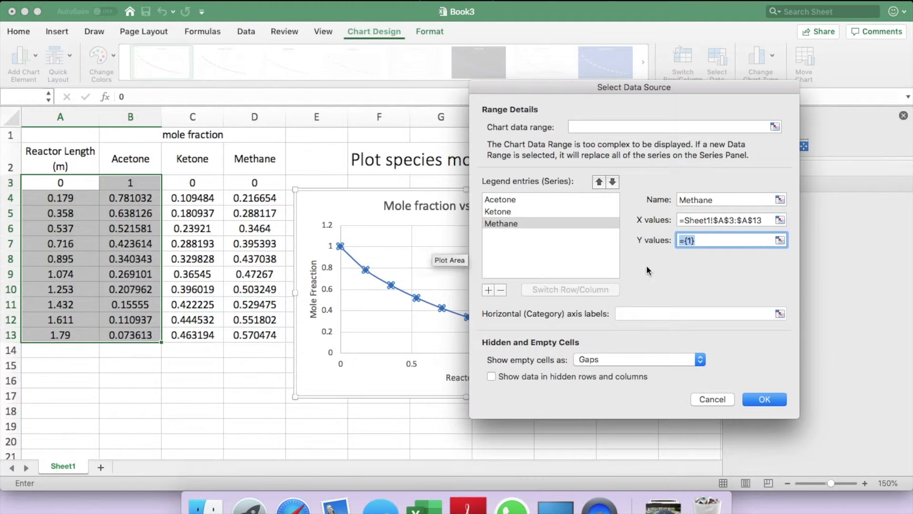
{"action": "key", "text": "BackSpace"}
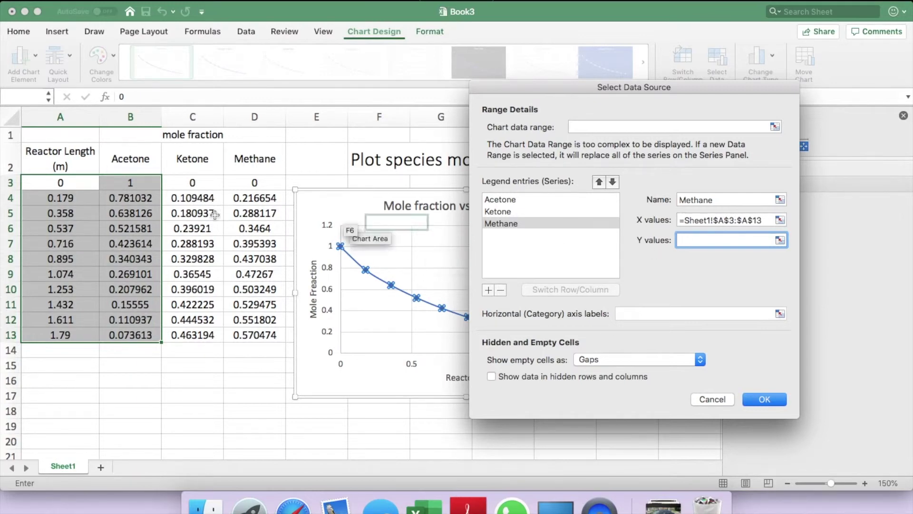
{"action": "left_click_drag", "start_coordinate": [254, 183], "coordinate": [262, 336]}
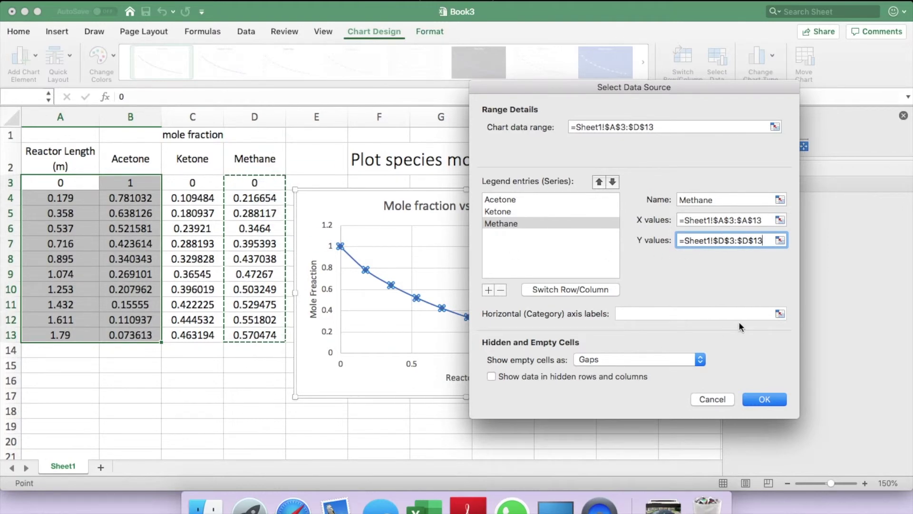
{"action": "left_click", "coordinate": [766, 398]}
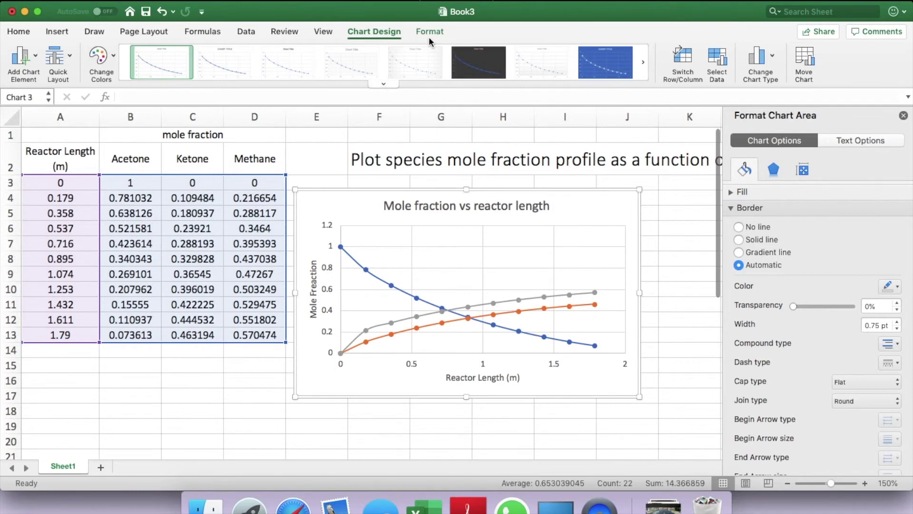
Step: Add a legend at the bottom naming Acetone, Ketone and Methane
{"action": "left_click", "coordinate": [24, 59]}
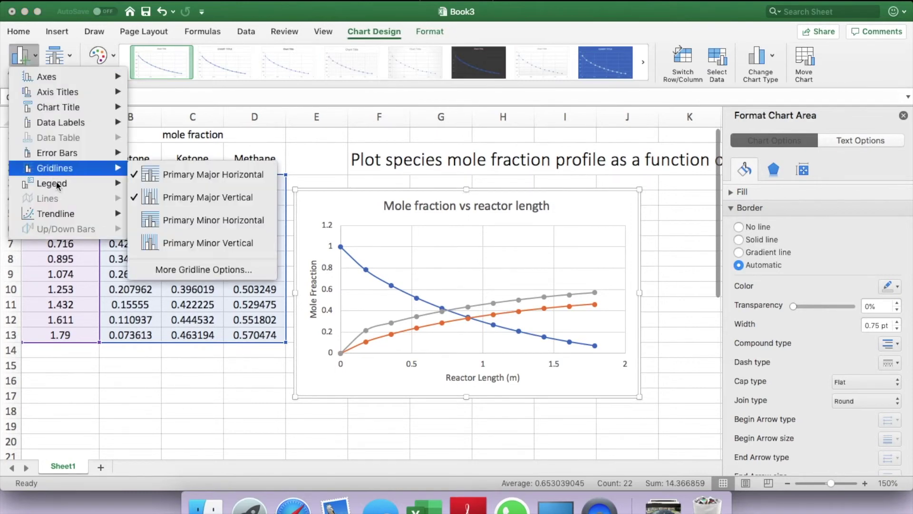
{"action": "mouse_move", "coordinate": [52, 183]}
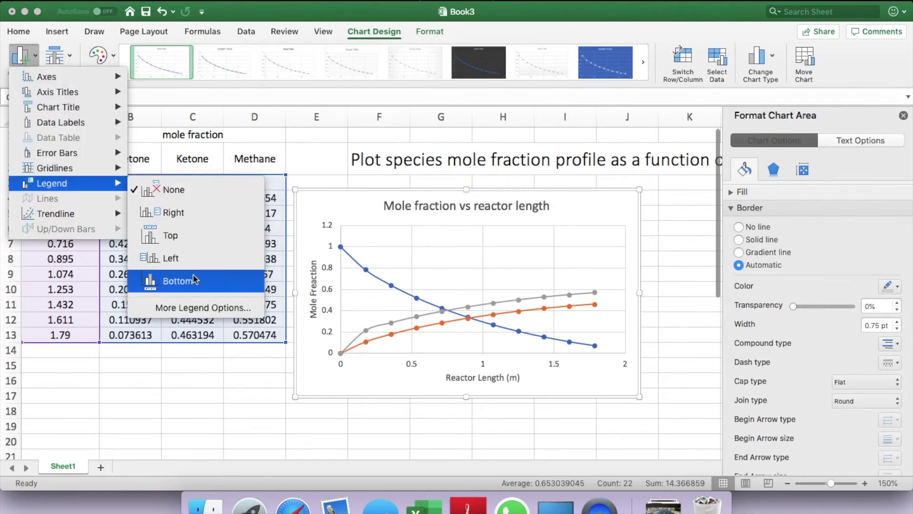
{"action": "left_click", "coordinate": [194, 279]}
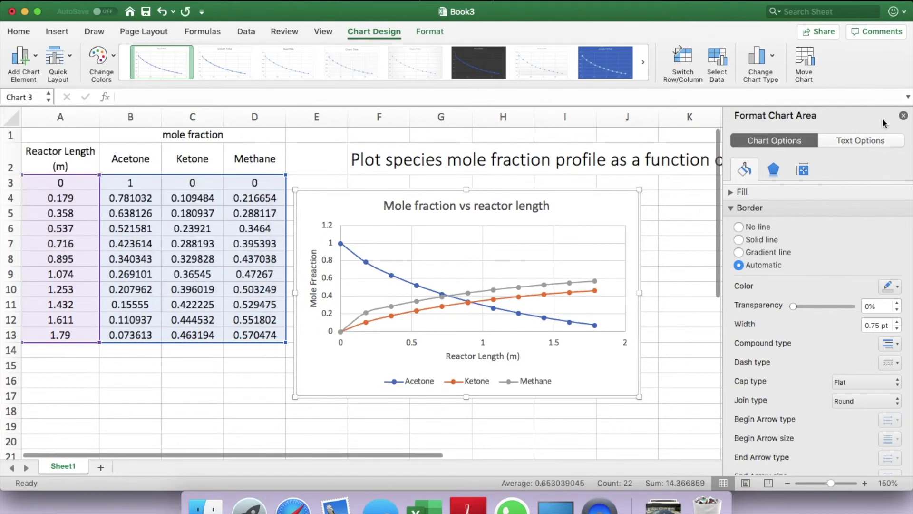
Step: Close the Format Chart Area pane and drag the chart larger toward the upper right
{"action": "left_click", "coordinate": [902, 116]}
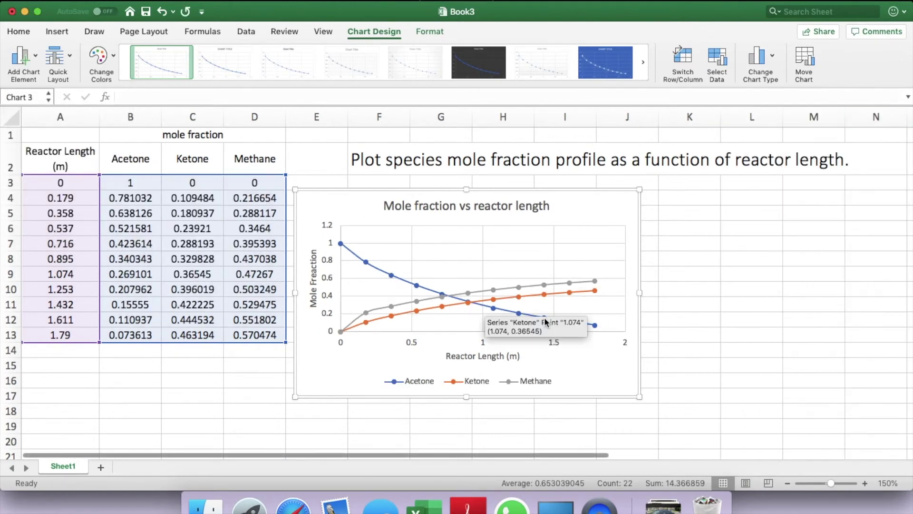
{"action": "left_click_drag", "start_coordinate": [640, 188], "coordinate": [715, 179]}
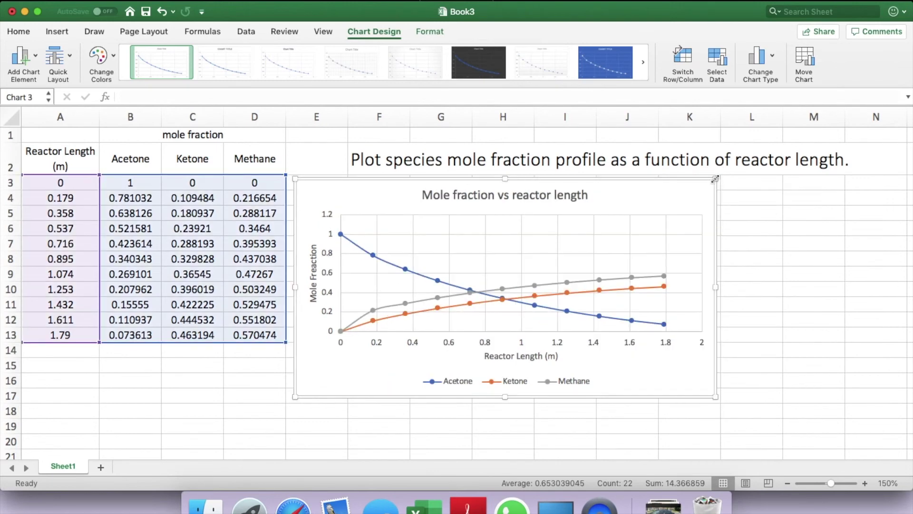